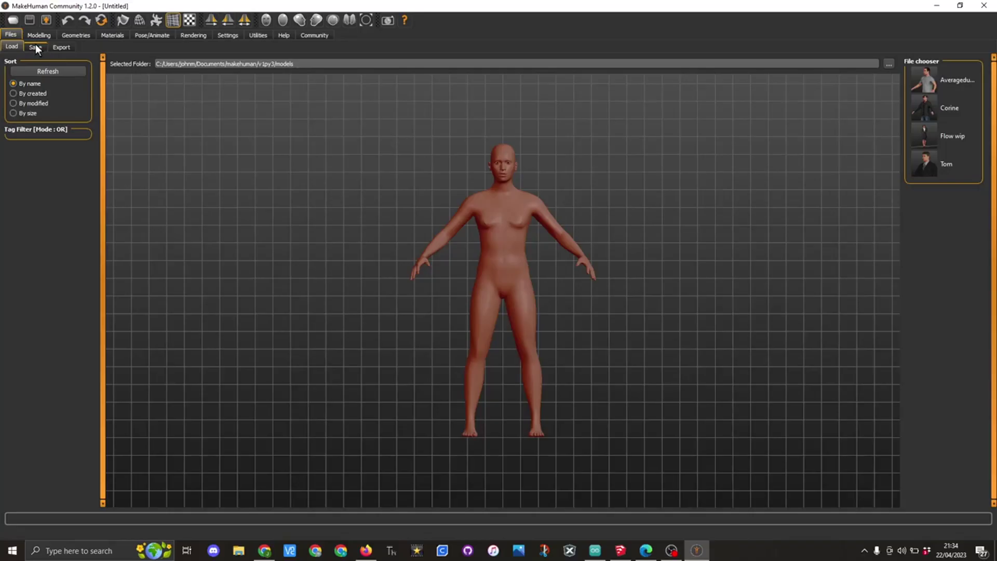
- Glance at the Modelling sliders, then return to the file-loading page listing saved models
left_click(37, 33)
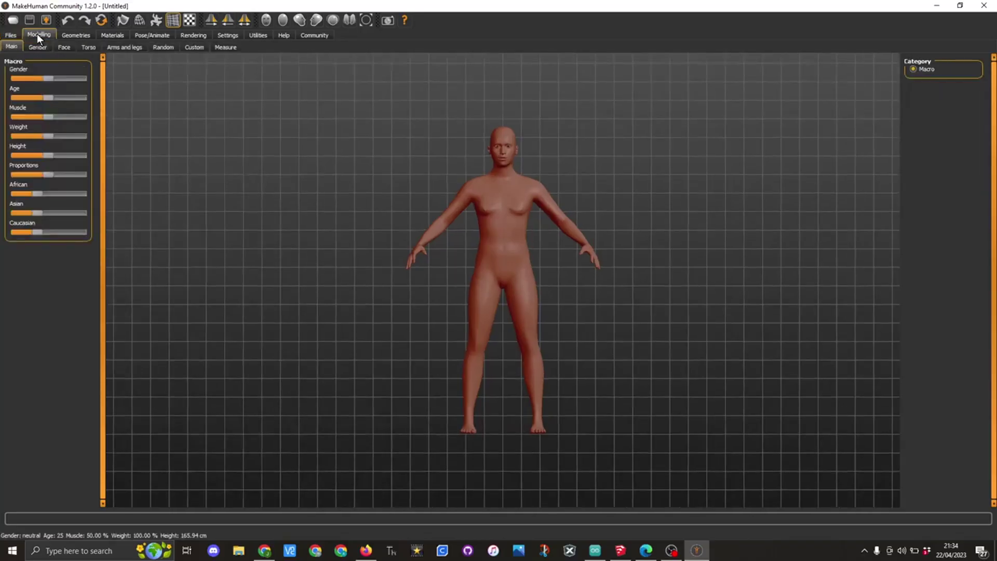
left_click(11, 35)
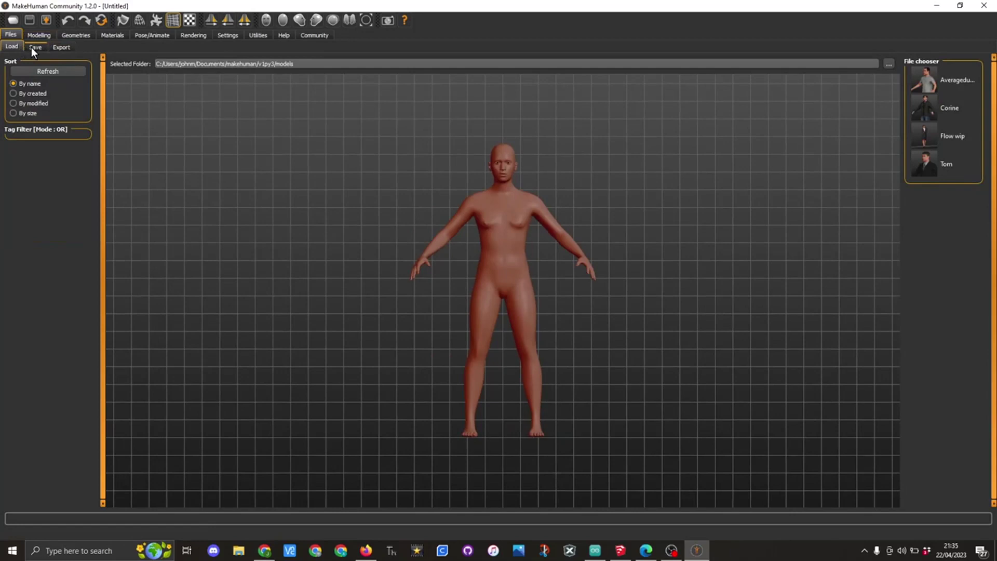
- Export the default human as a Stereolithography (stl) mesh named test1.stl
left_click(62, 47)
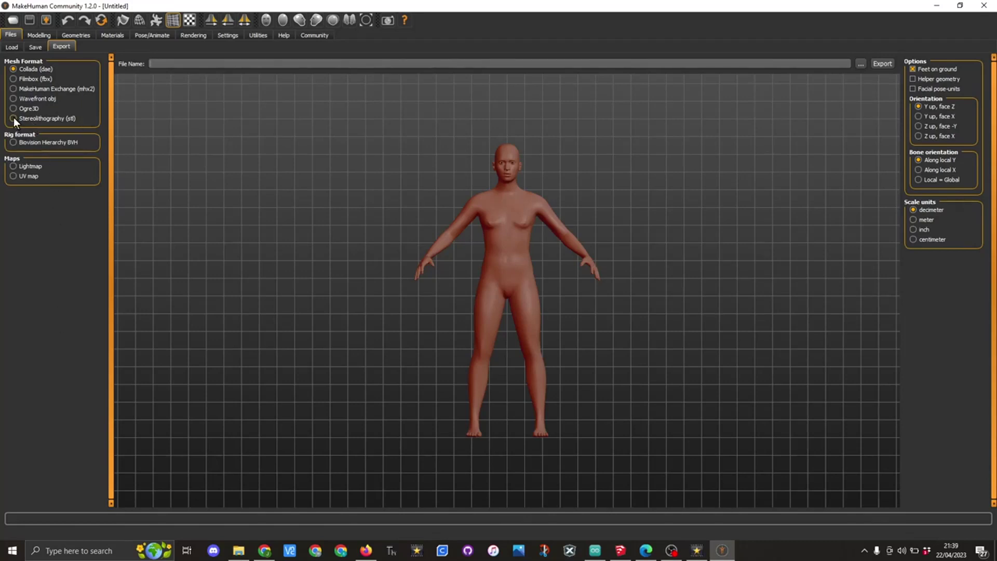
left_click(14, 118)
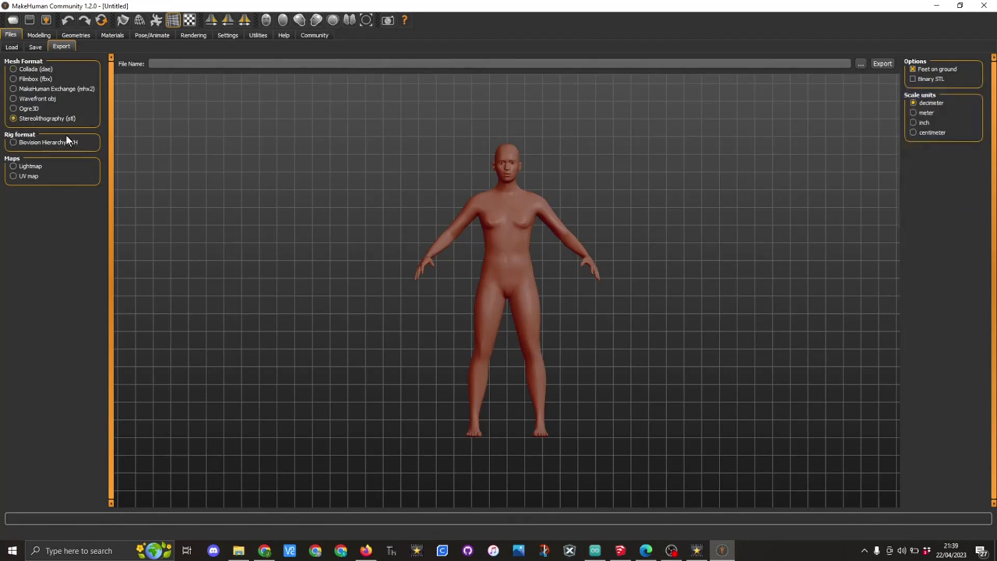
left_click(860, 64)
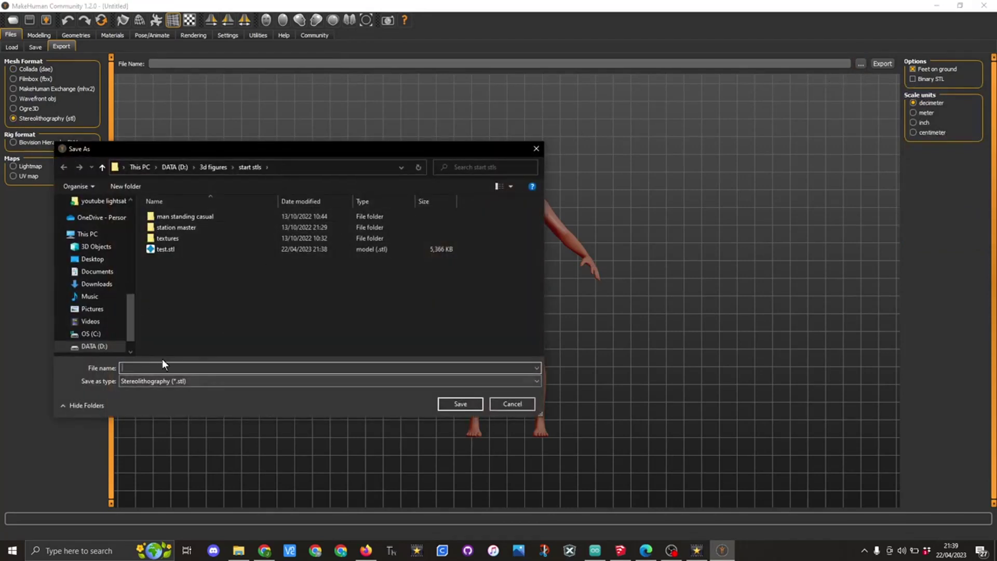
type("t")
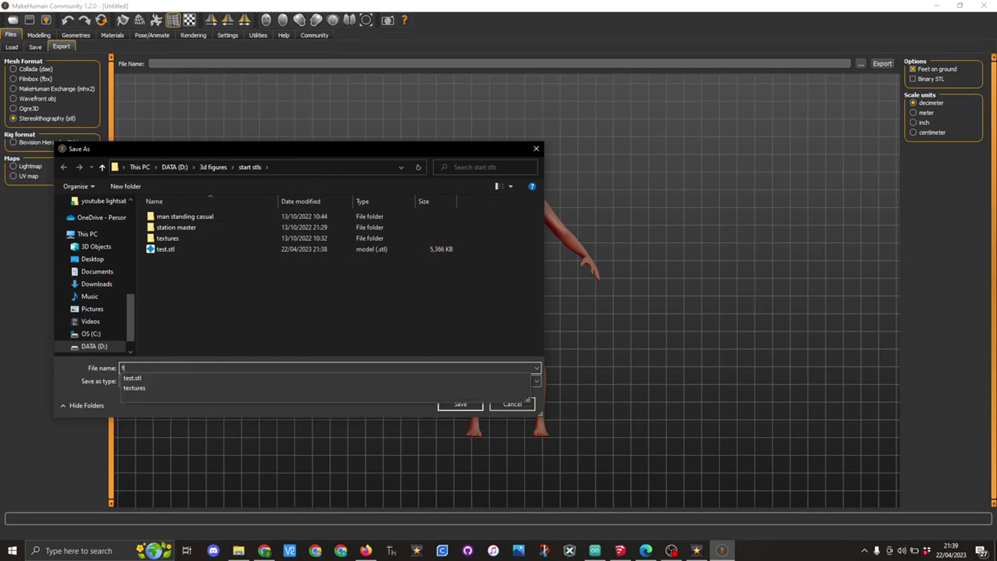
type("est1")
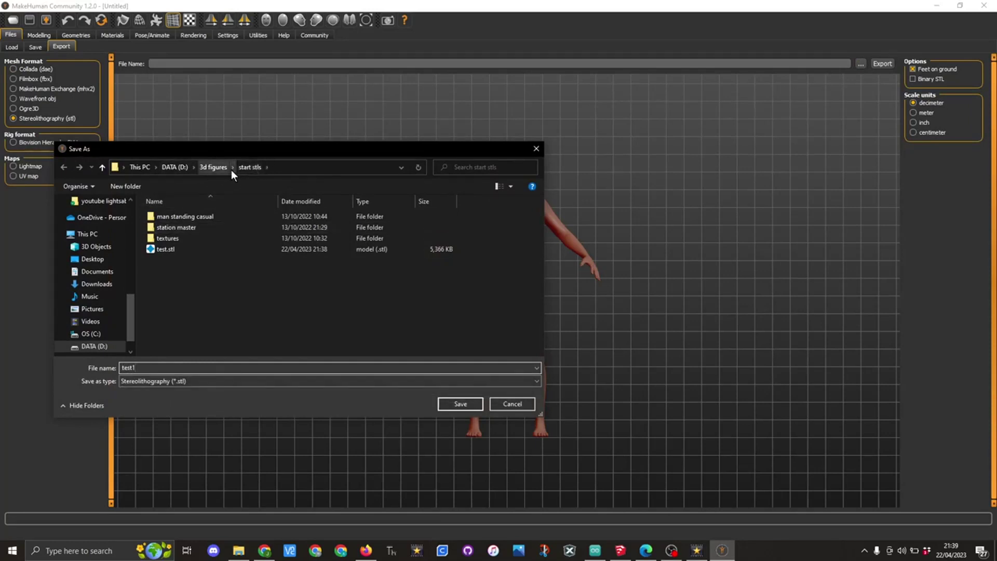
left_click(458, 404)
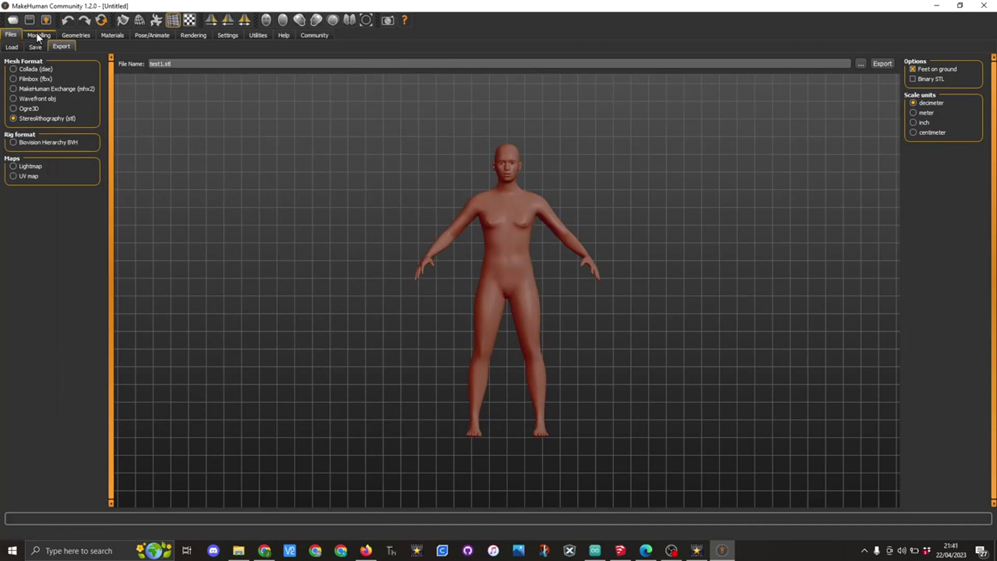
- Drag the Gender macro slider on the Main modelling page
left_click(37, 34)
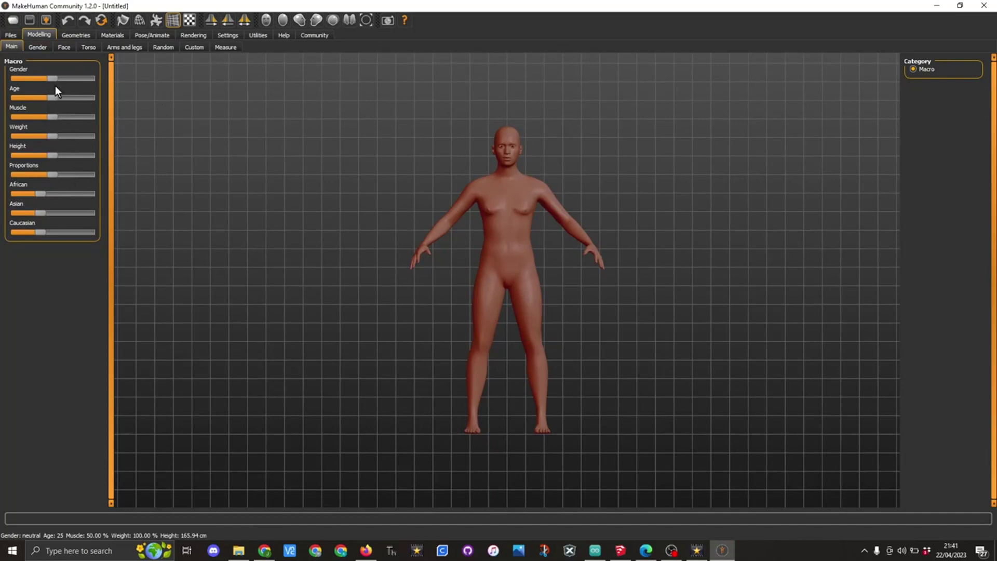
mouse_move(50, 78)
left_mouse_down()
mouse_move(4, 73)
mouse_move(95, 80)
mouse_move(51, 82)
mouse_move(83, 99)
mouse_move(24, 95)
mouse_move(50, 99)
mouse_move(43, 116)
mouse_move(23, 116)
mouse_move(92, 119)
mouse_move(51, 116)
mouse_move(86, 135)
mouse_move(20, 130)
mouse_move(51, 131)
mouse_move(75, 154)
mouse_move(12, 155)
mouse_move(54, 151)
mouse_move(73, 173)
mouse_move(99, 173)
mouse_move(4, 163)
mouse_move(53, 170)
left_mouse_up()
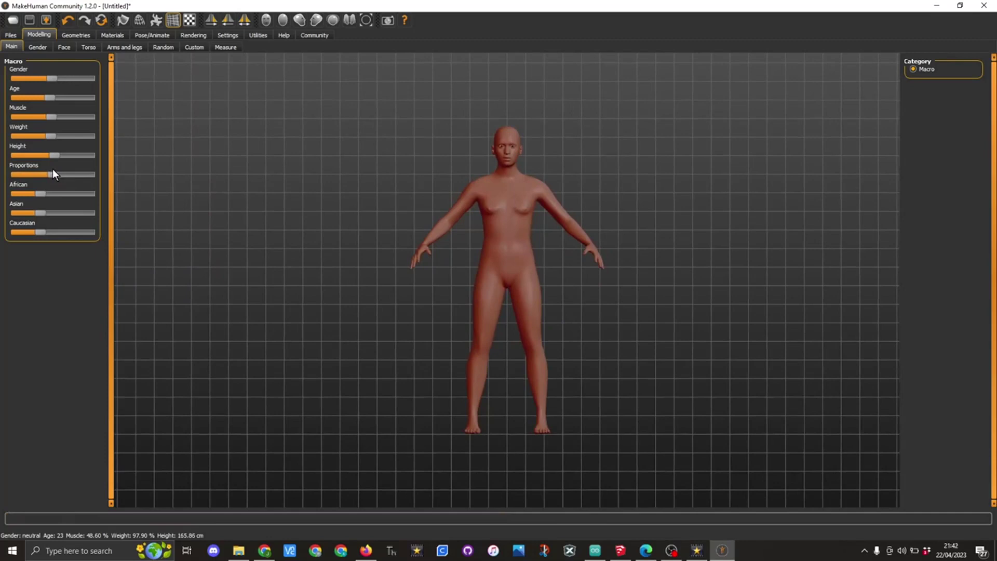
- Check the Gender controls, then lower the Head fat slider on the Face page
left_click(39, 47)
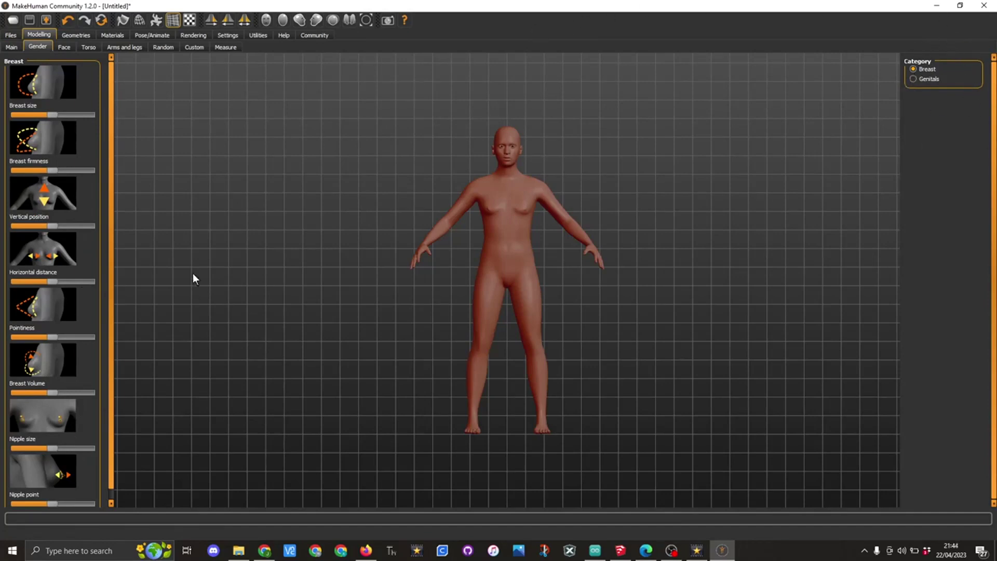
left_click(64, 47)
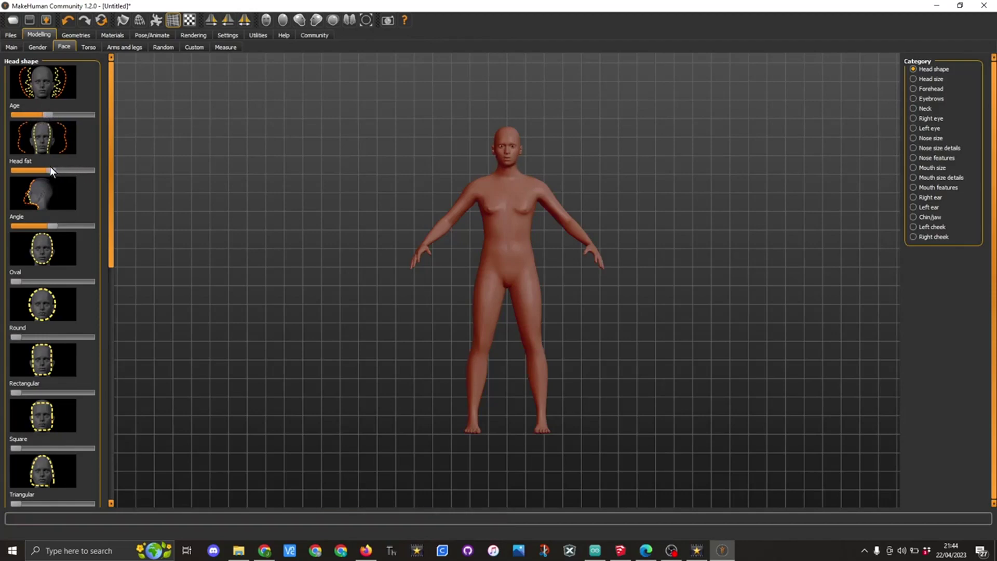
left_click_drag(56, 167, 51, 169)
left_click_drag(109, 241, 107, 200)
- Show the Torso modelling page with its scale, move, cone-shape and dorsi muscle settings
left_click(88, 48)
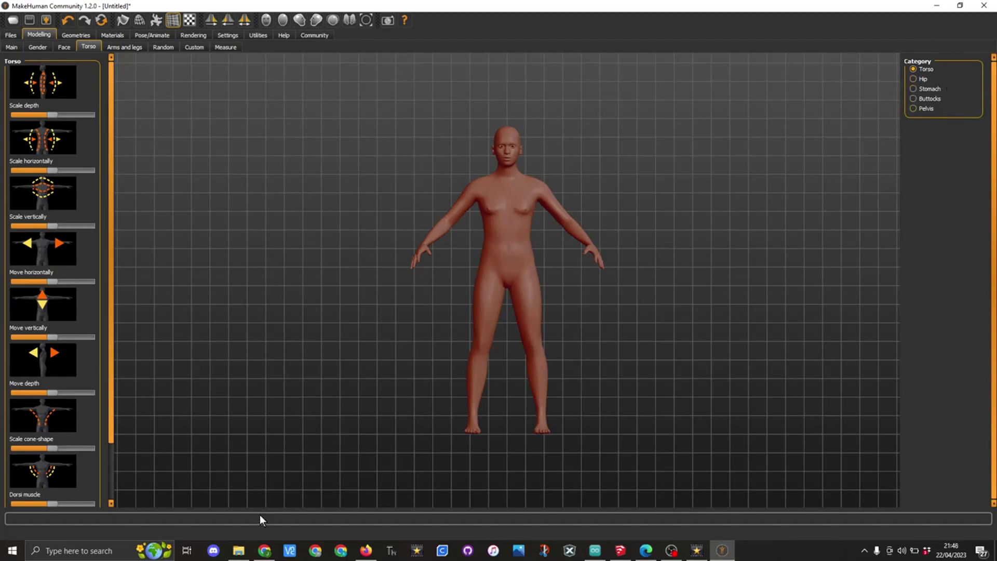
- Show the Arms and legs modelling page with the Right hand finger, scale and position controls
left_click(133, 46)
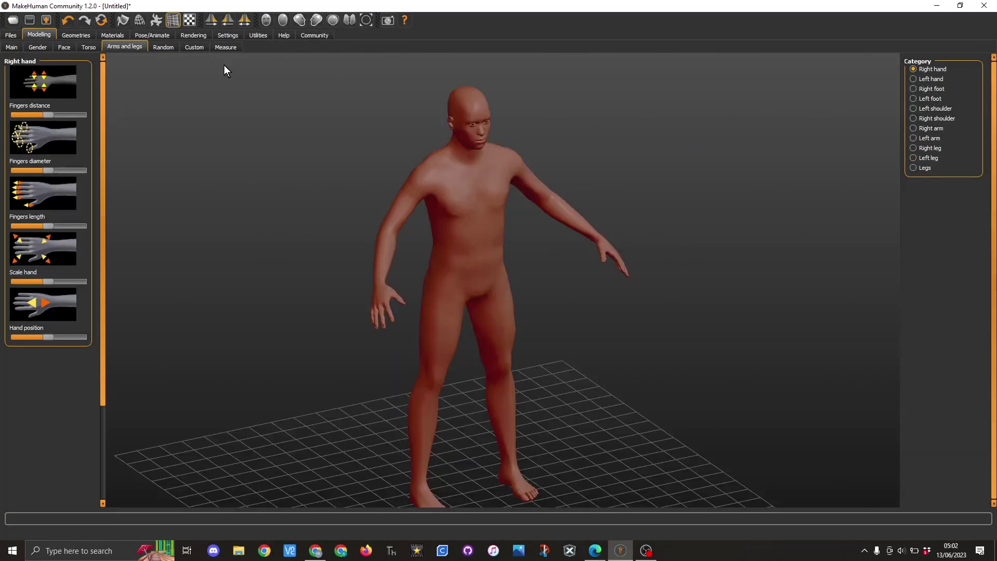
- Show the Measure page, reading neck circumference 38.13 cm and neck height 10.51 cm
left_click(223, 46)
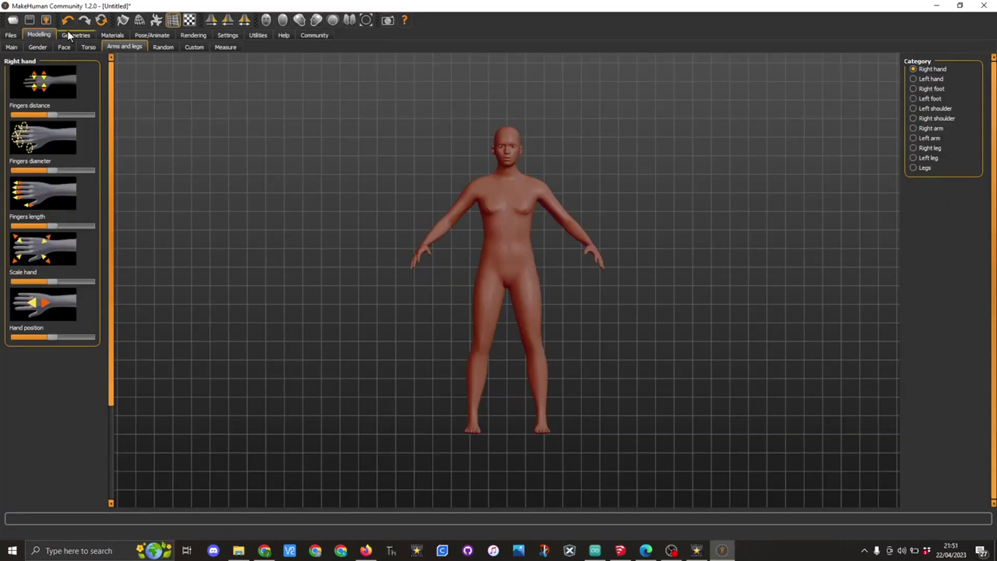
- From the Clothes list, add Elvs hippydress1 and Elvs male flat cap1 to the figure
left_click(75, 37)
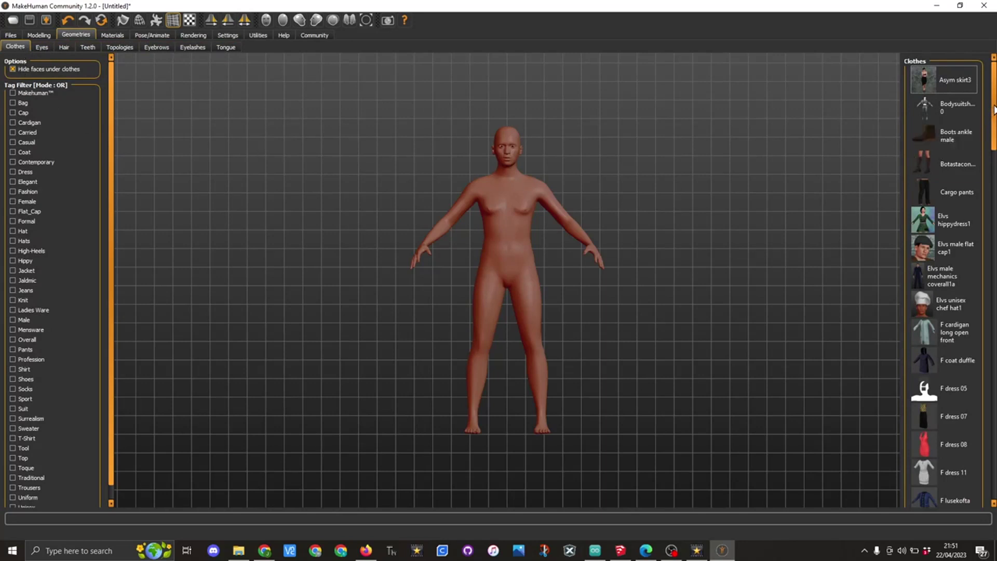
mouse_move(994, 110)
left_mouse_down()
mouse_move(995, 294)
mouse_move(995, 109)
left_mouse_up()
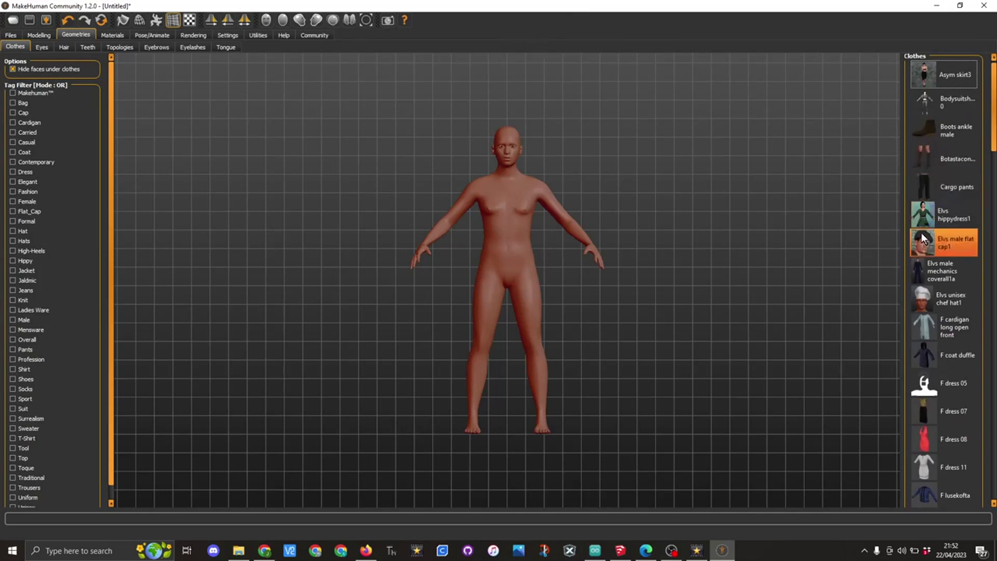
left_click(926, 211)
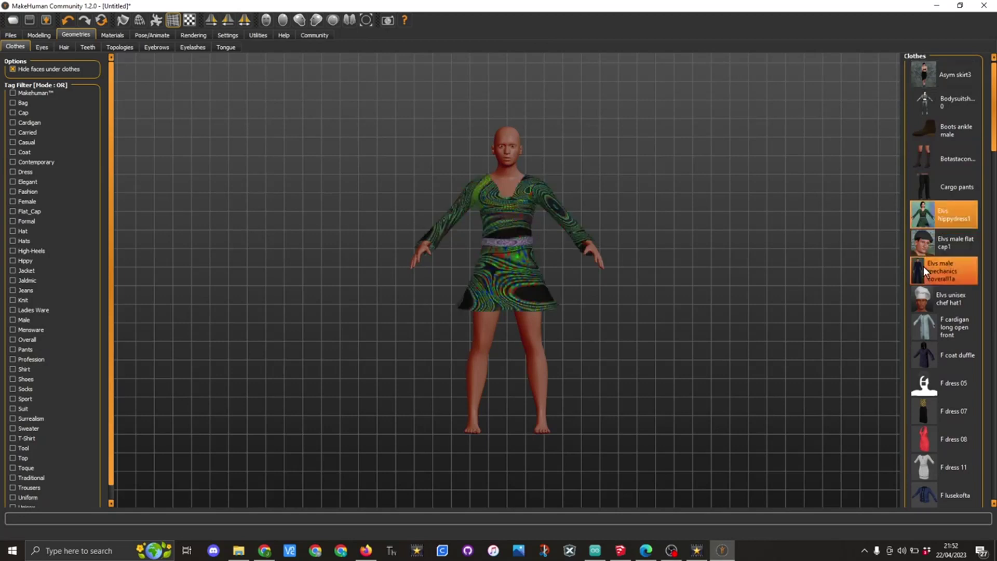
left_click(923, 240)
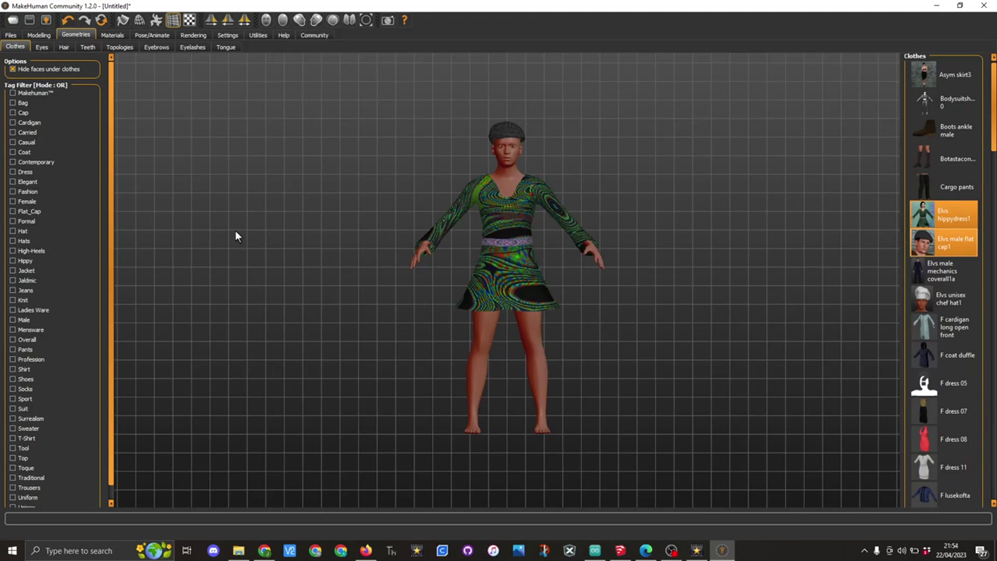
- Browse the Eyes, Hair, Teeth, Topologies, Eyebrows, Eyelashes and Tongue geometry pages in turn
left_click(38, 48)
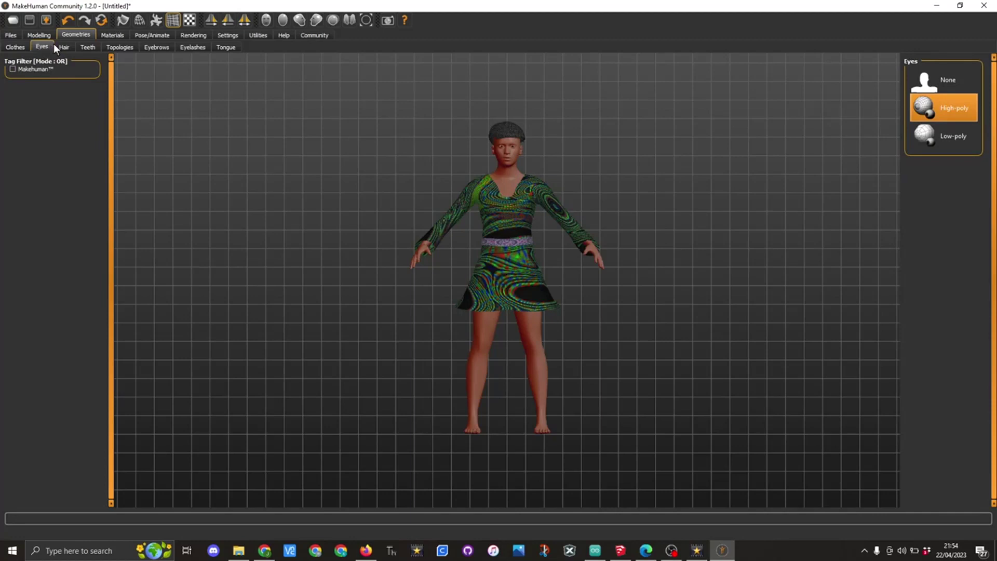
left_click(63, 48)
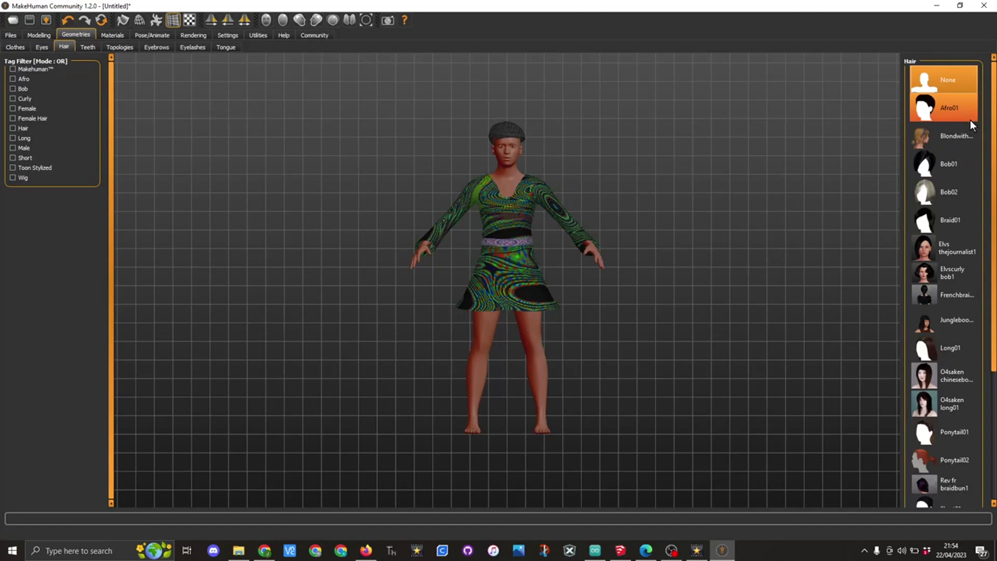
mouse_move(993, 143)
left_mouse_down()
mouse_move(988, 231)
mouse_move(994, 139)
left_mouse_up()
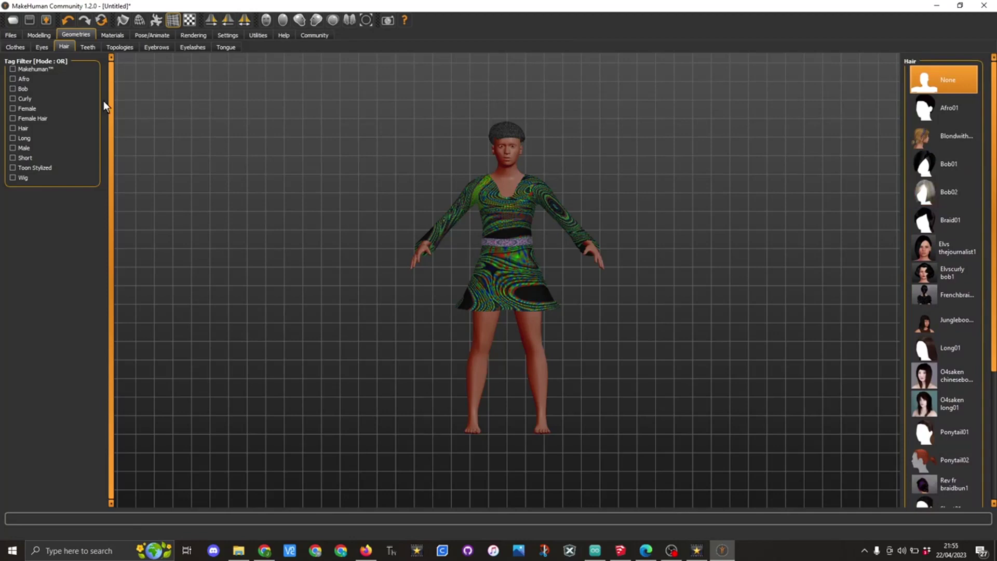
left_click(87, 48)
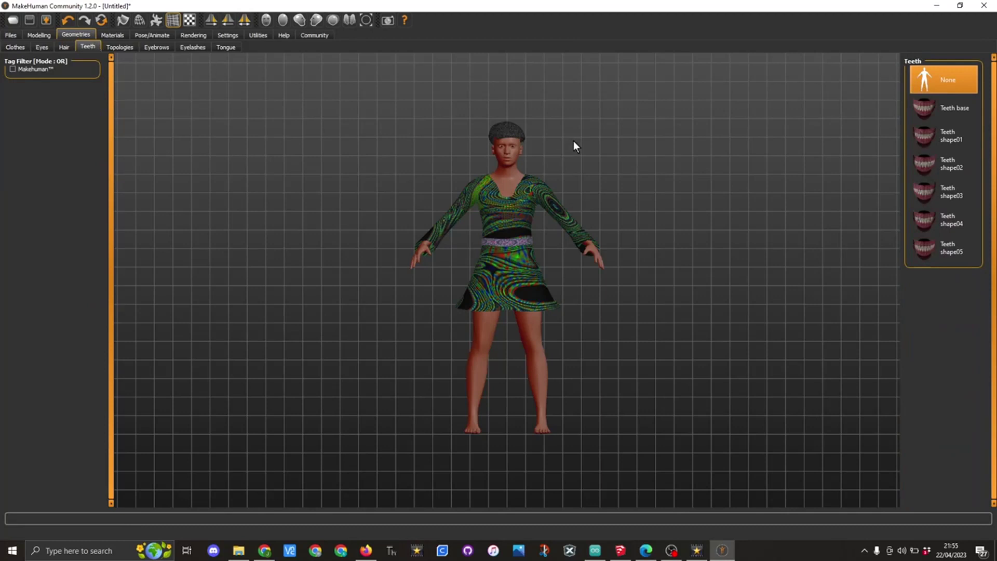
left_click(120, 47)
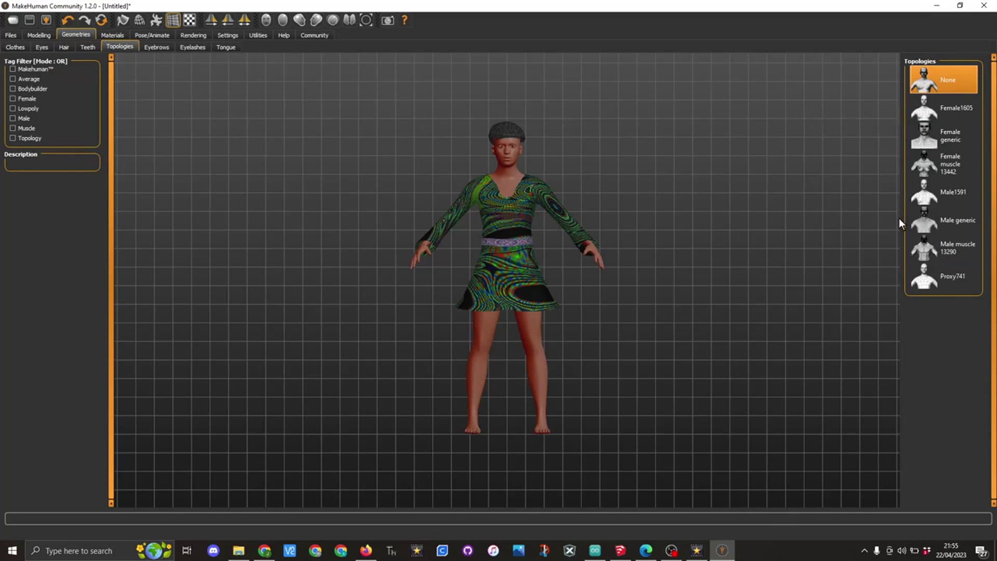
left_click(155, 47)
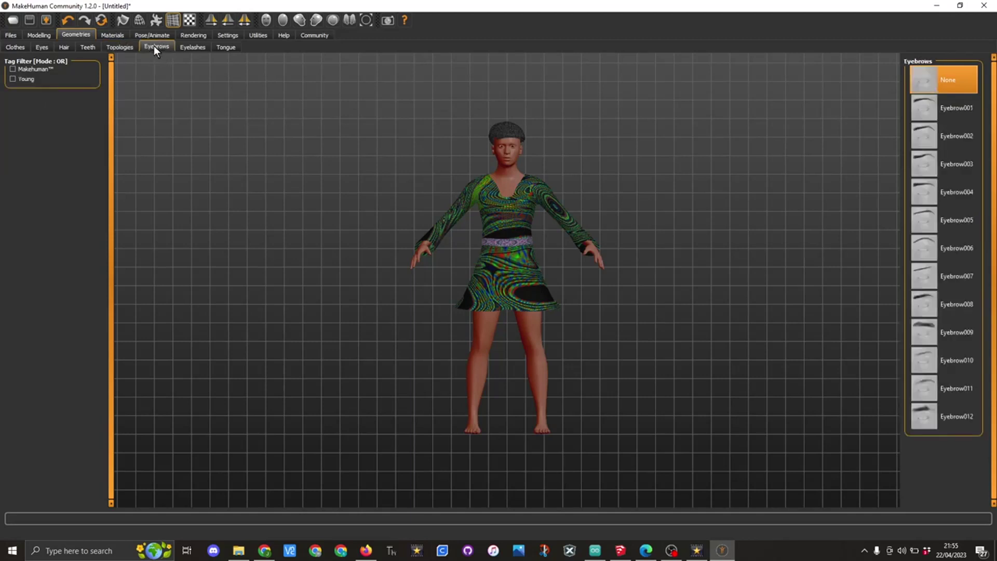
left_click(189, 46)
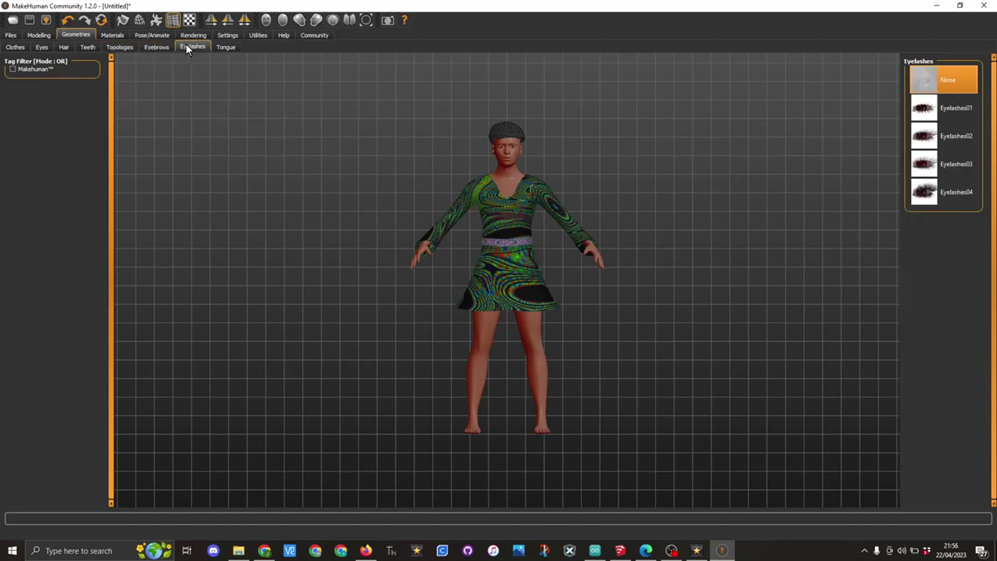
left_click(228, 47)
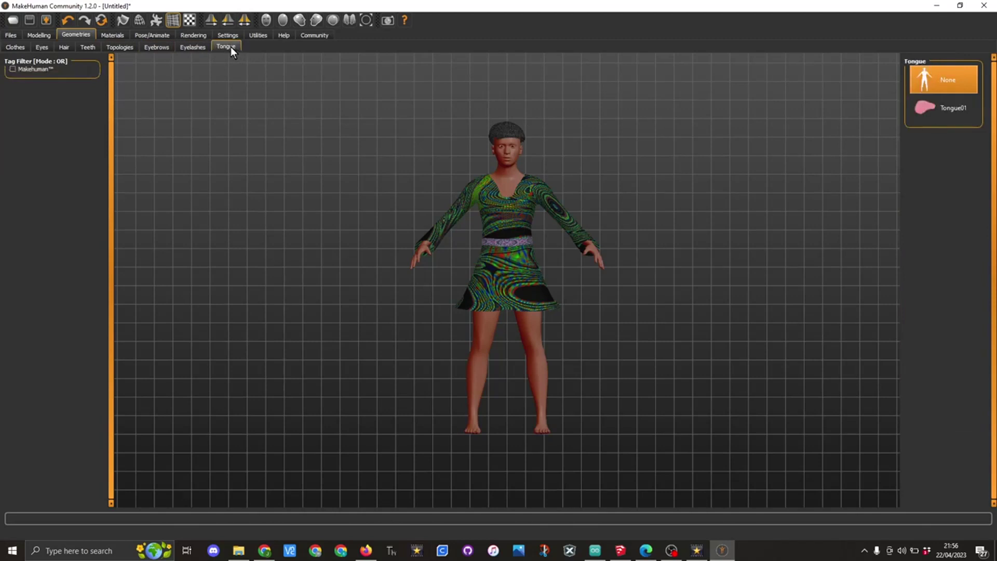
- Glance at the Materials page, then show the Pose/Animate Skeleton rig presets
left_click(111, 35)
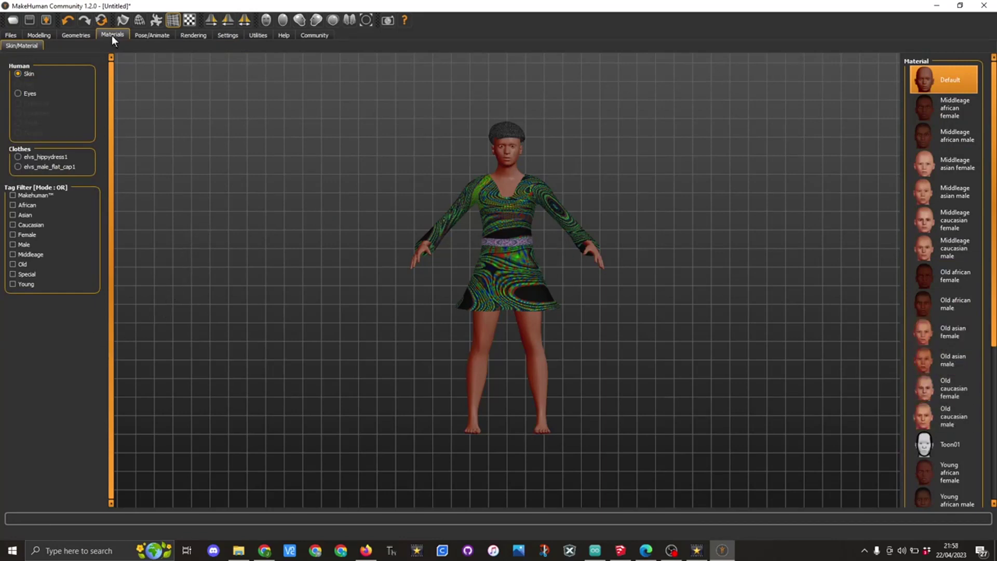
left_click(152, 36)
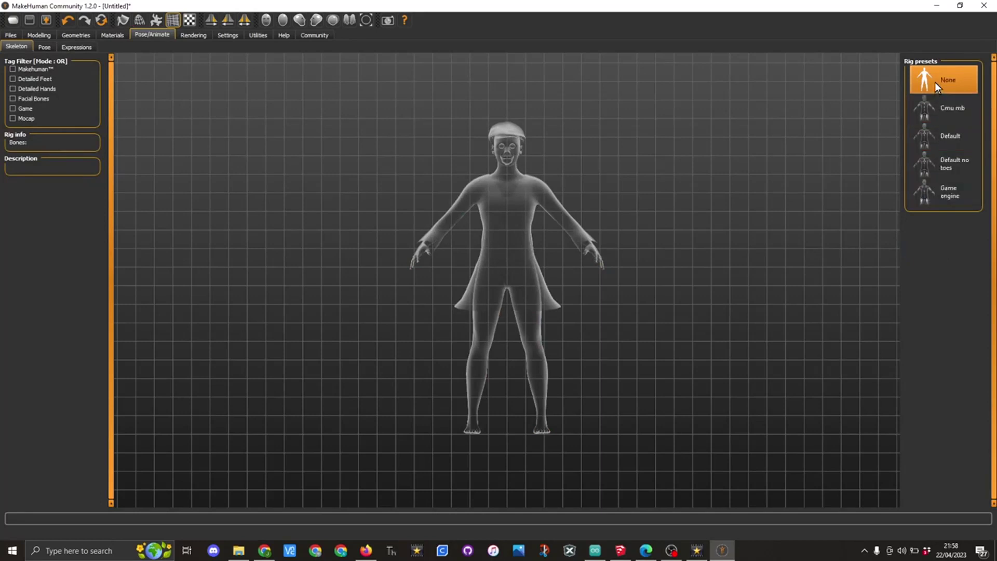
- Try the Cmu mb, Default and Default no toes skeletons, settle on Game engine, then show the poses
left_click(953, 110)
left_click(946, 129)
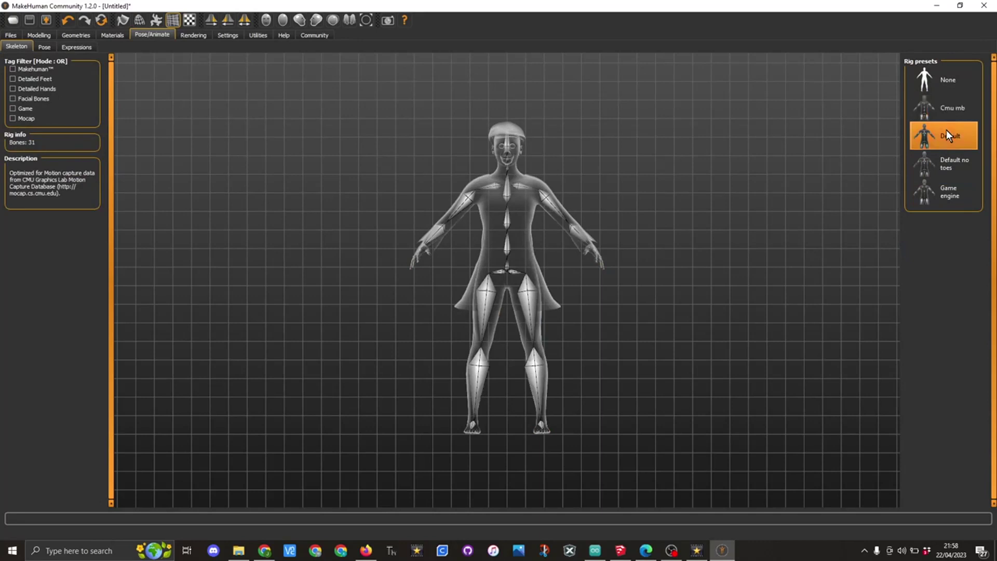
left_click(954, 166)
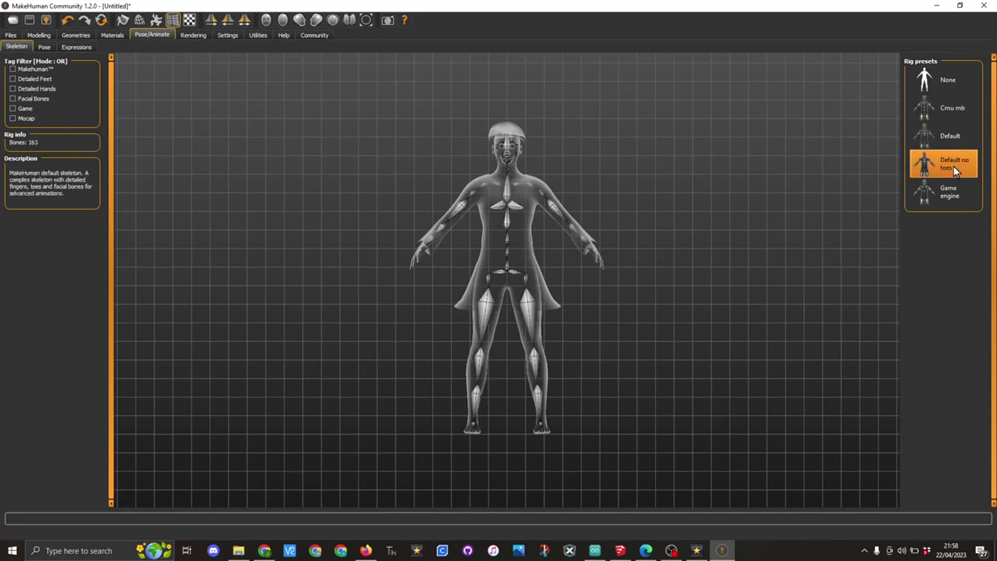
left_click(948, 195)
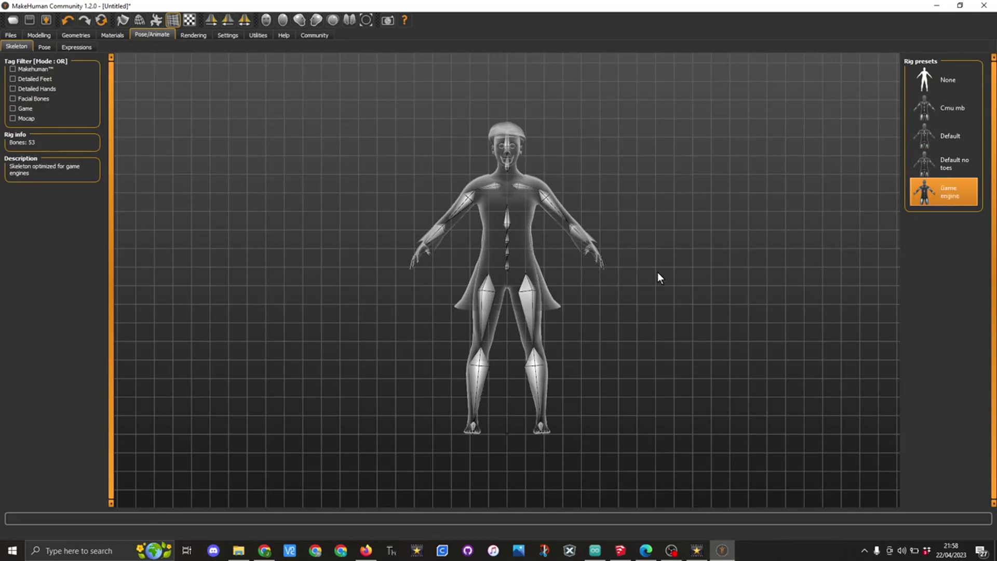
left_click_drag(606, 314, 555, 390)
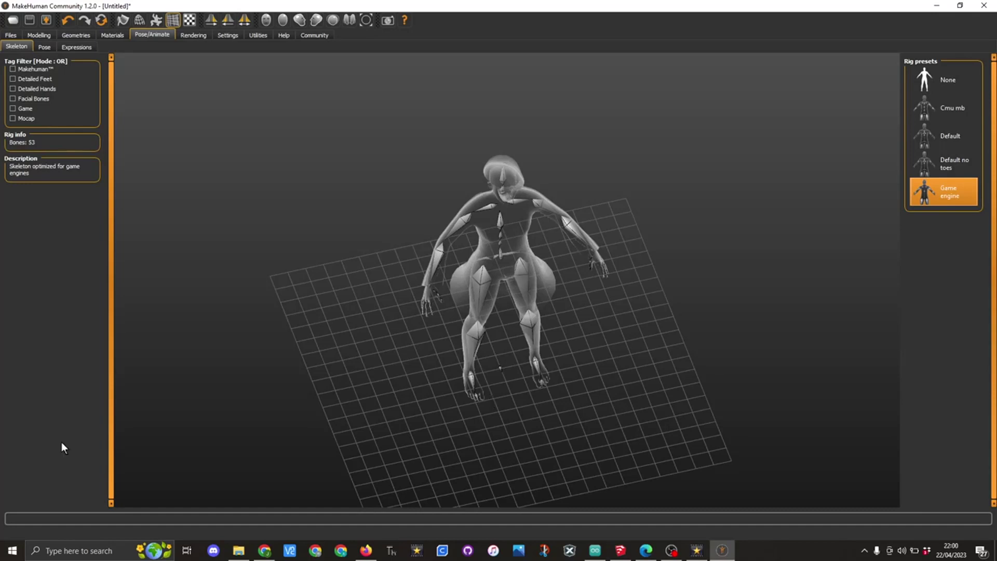
left_click(42, 47)
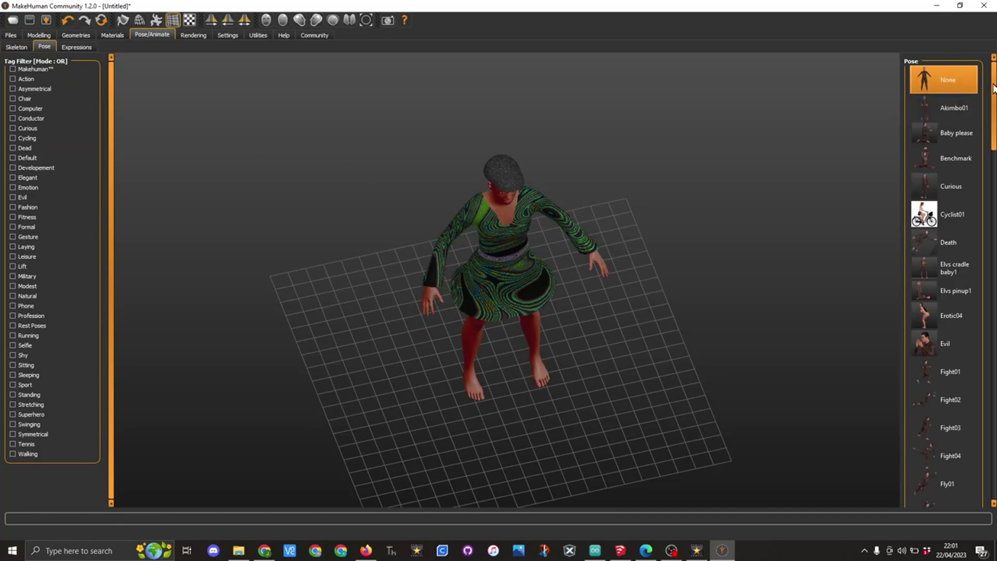
- Try the Sit01 pose from the scrolled list, then apply the Running race pose
scroll(994, 89, "down", 2)
scroll(993, 174, "down", 4)
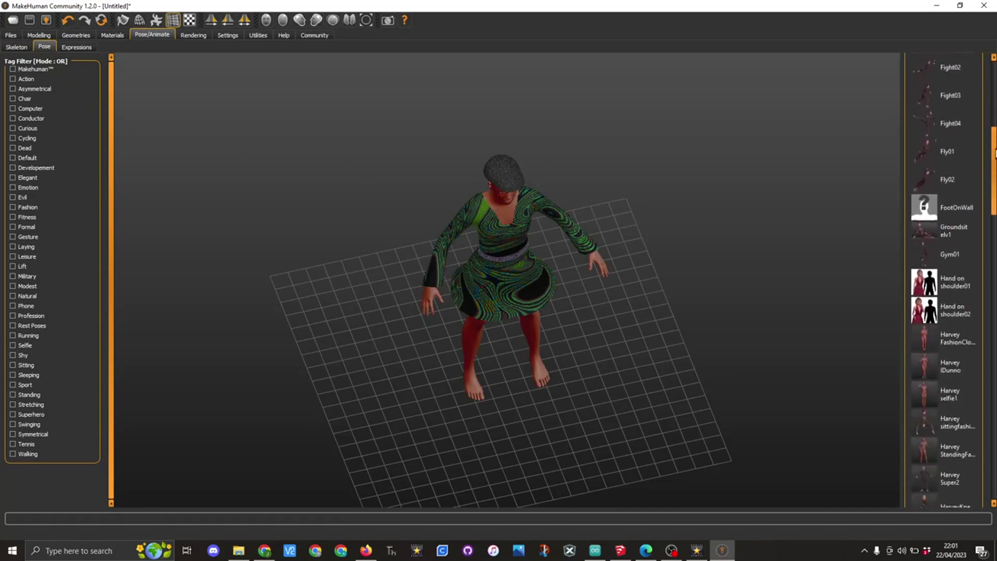
left_click_drag(993, 174, 995, 284)
left_click(950, 233)
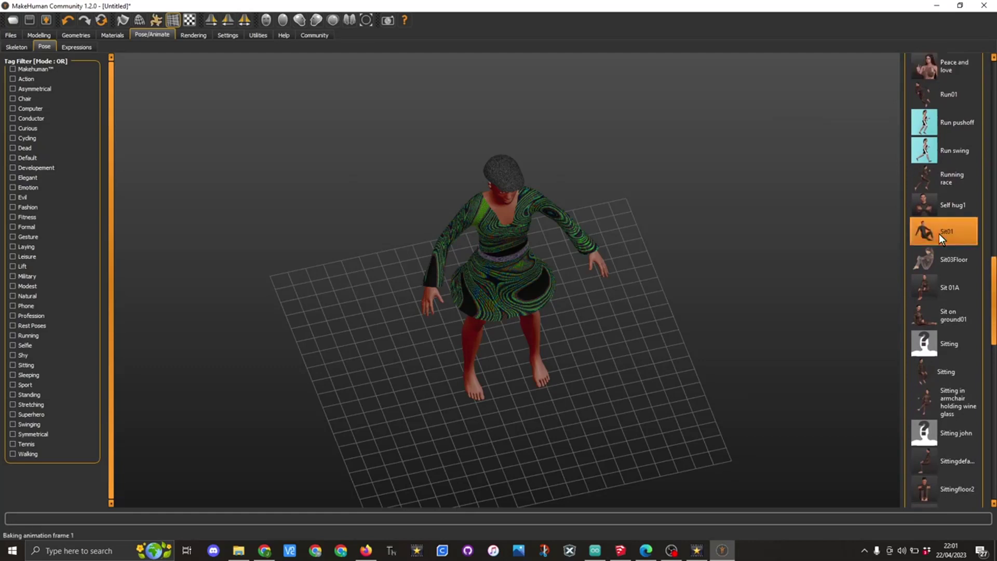
left_click(932, 179)
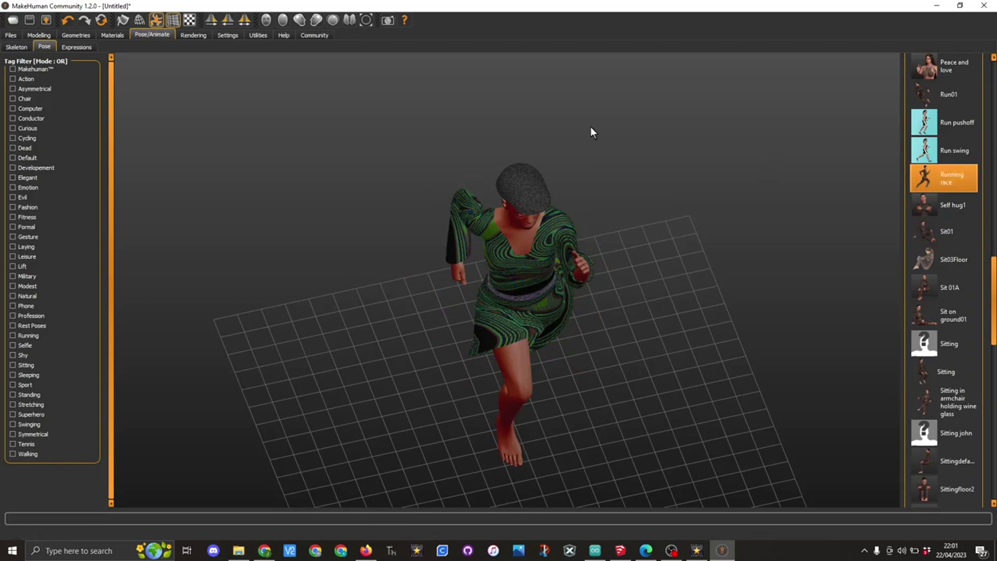
- Browse the Expressions list of faces such as Fear01, Laugh01 and Smile01
left_click(83, 46)
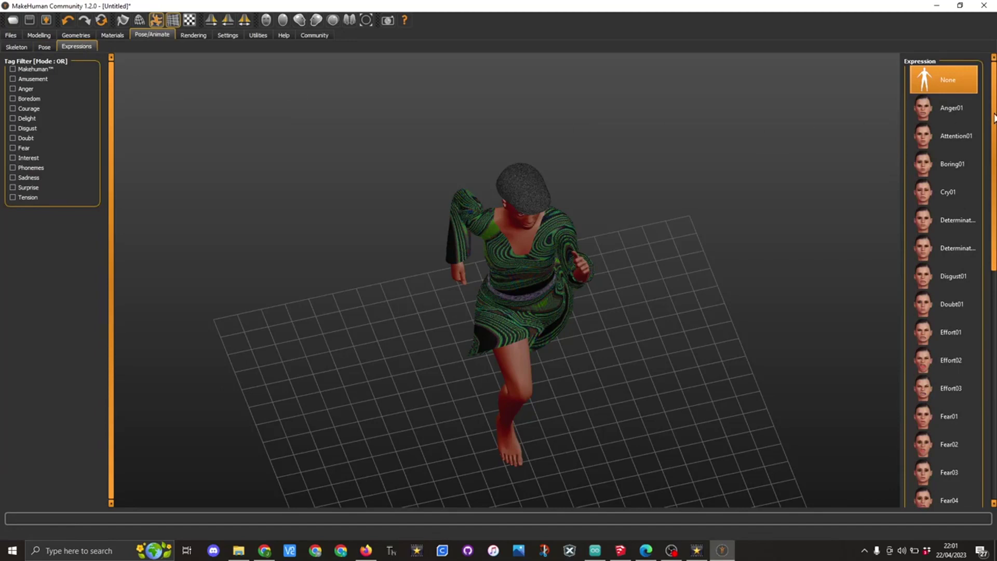
scroll(942, 281, "down", 5)
scroll(942, 281, "down", 2)
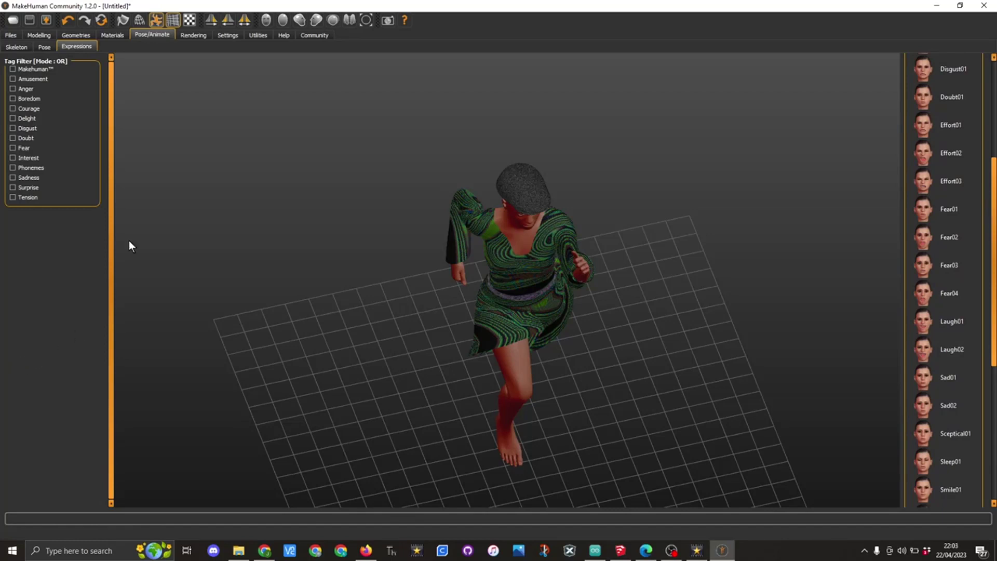
- Visit the Rendering, Settings, Utilities and Help tabs, ending on Community downloads
left_click(189, 36)
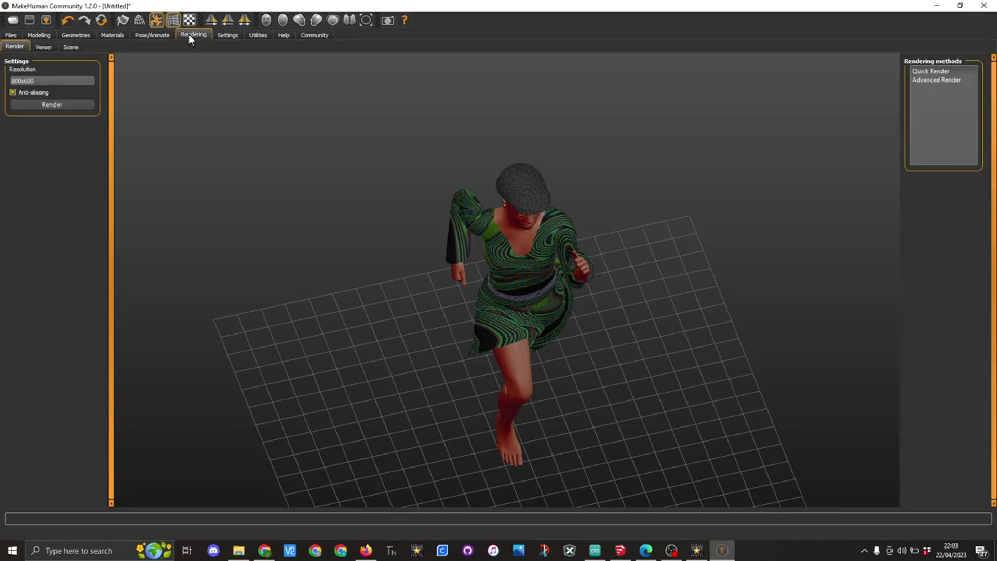
left_click(226, 33)
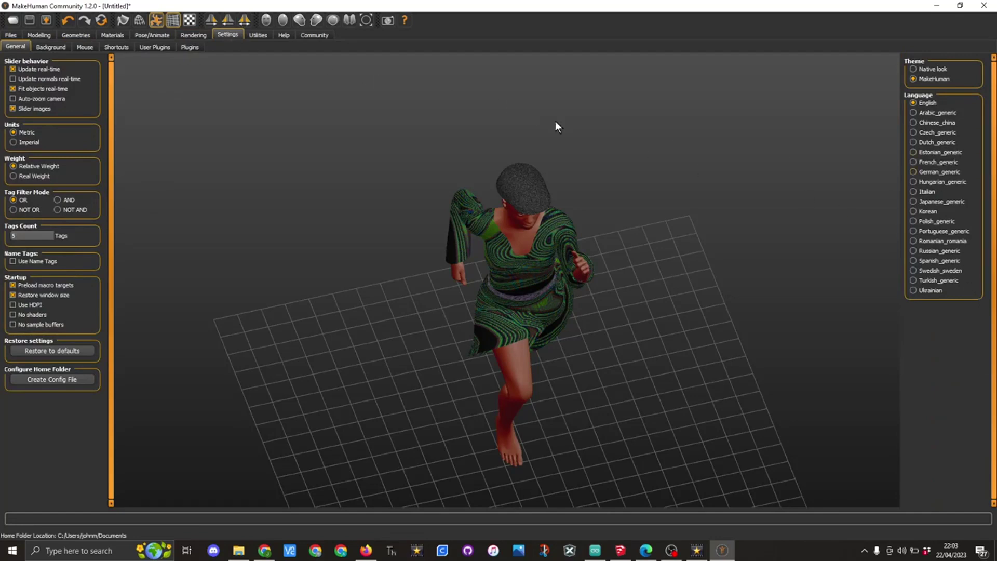
left_click(256, 36)
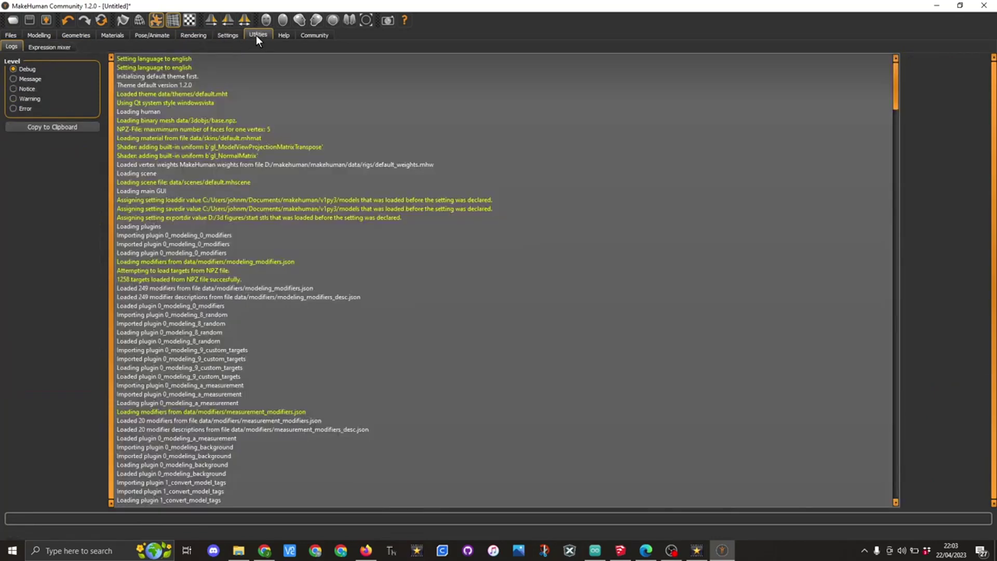
left_click(284, 35)
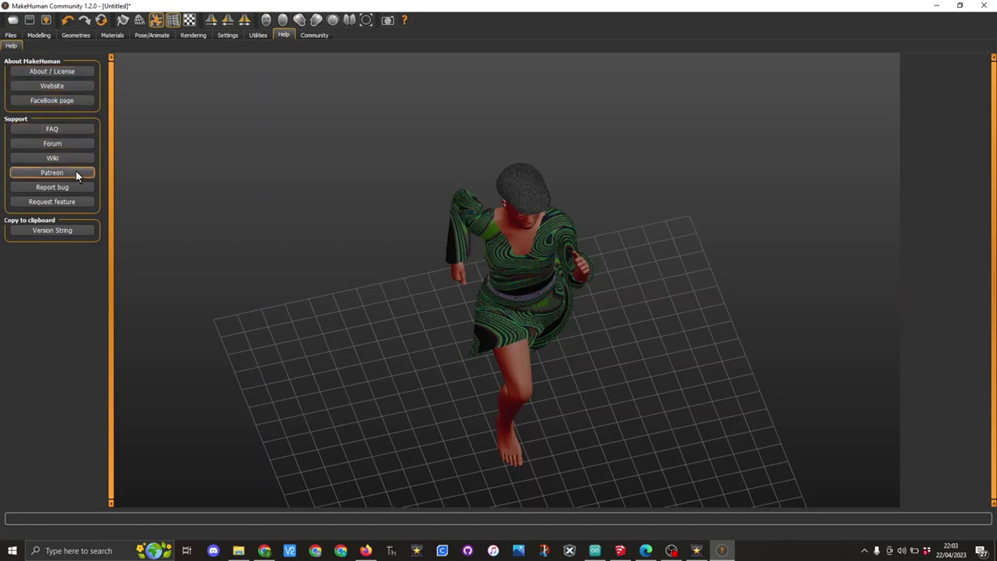
left_click(322, 34)
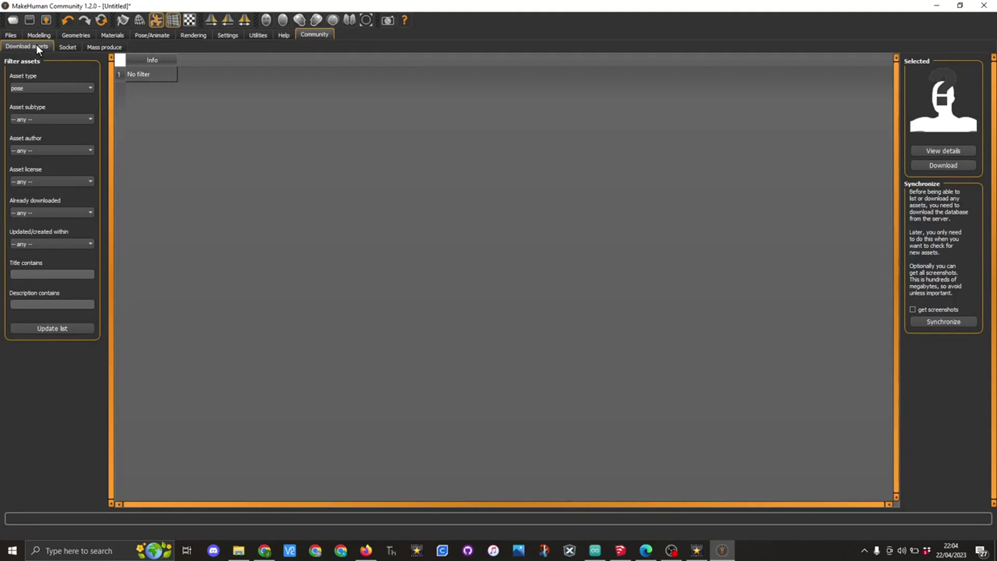
- Filter community assets to hair, update the list, and select Ronda Rousey Blonde Corn Rows
left_click(87, 87)
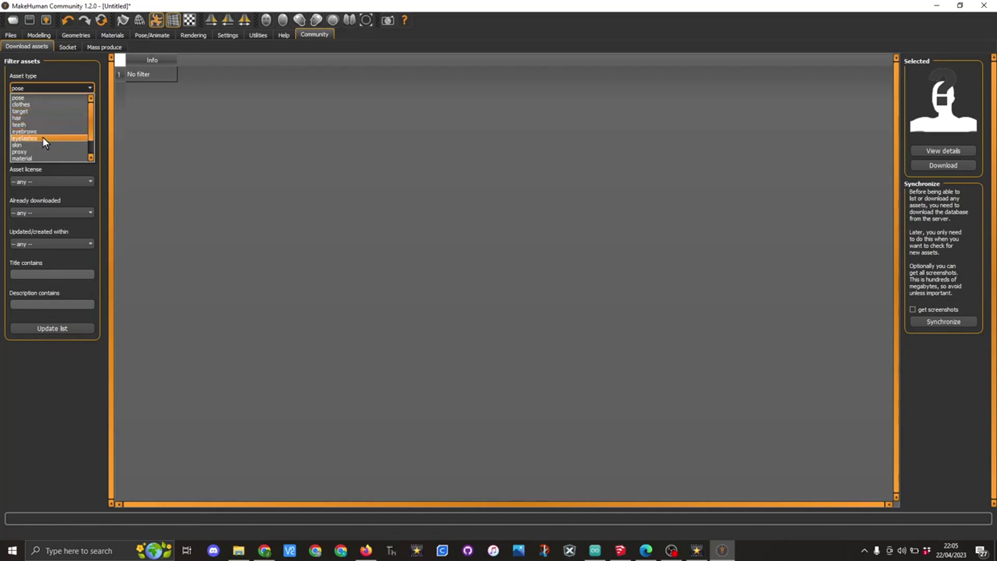
left_click_drag(90, 128, 89, 144)
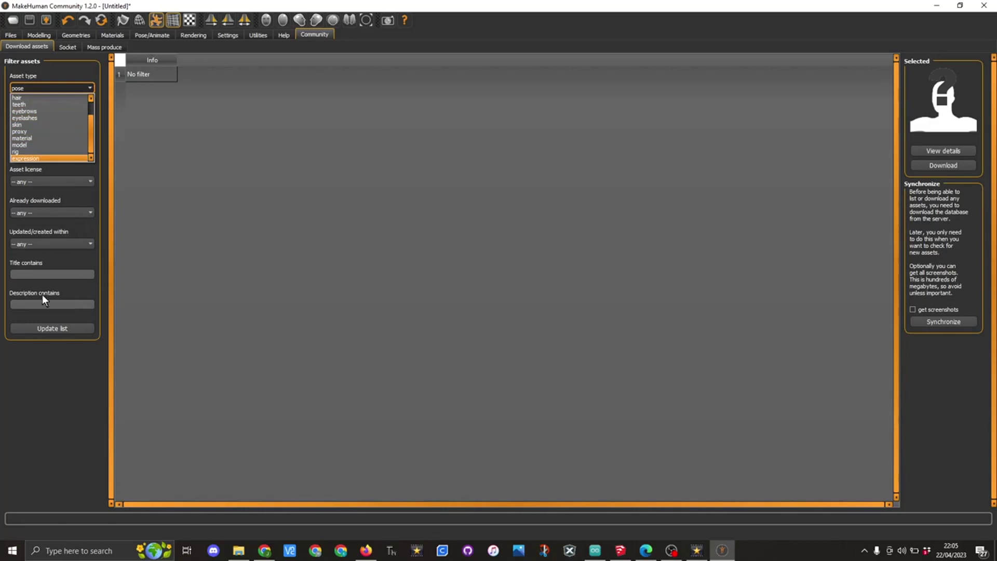
scroll(41, 106, "up", 3)
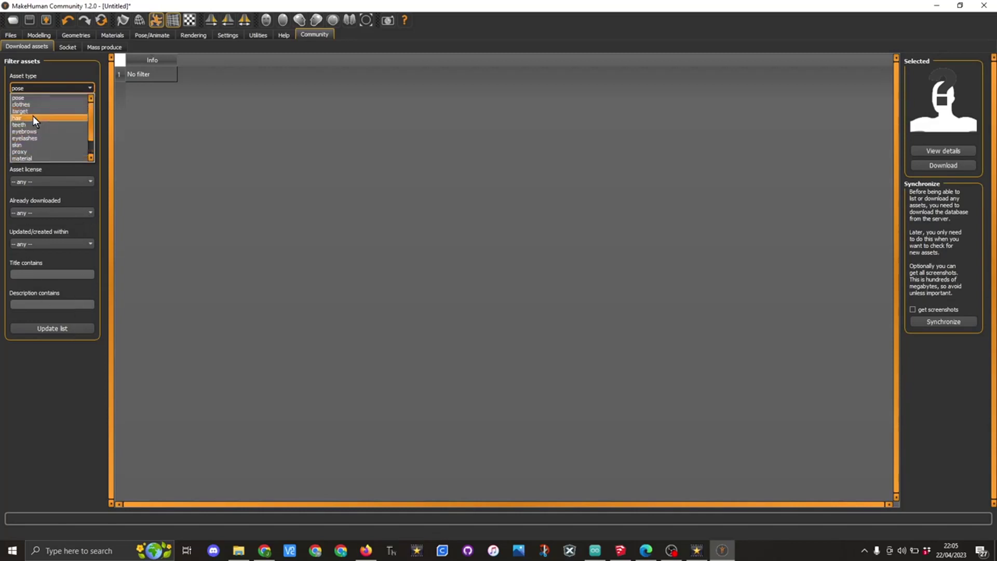
left_click(33, 117)
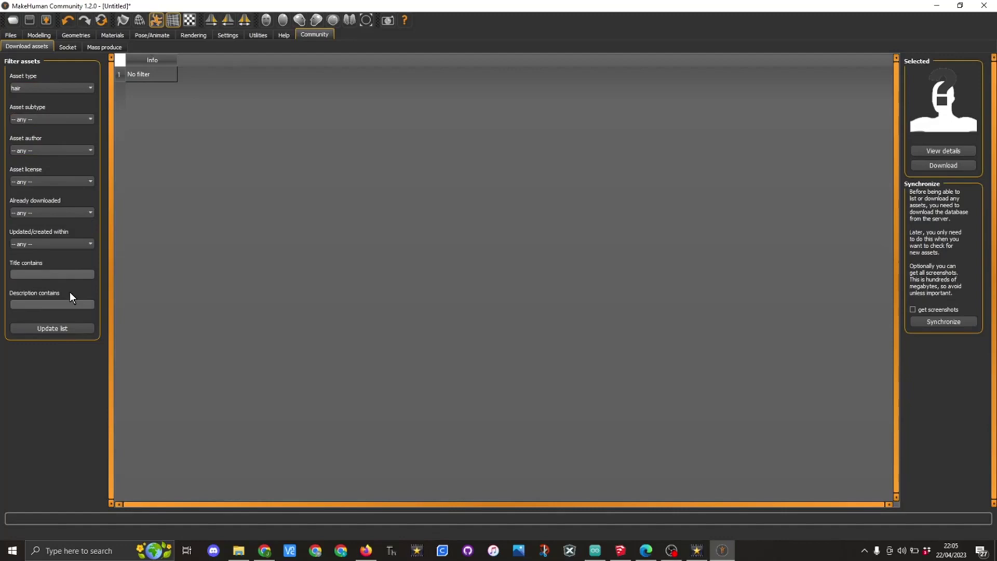
left_click(63, 329)
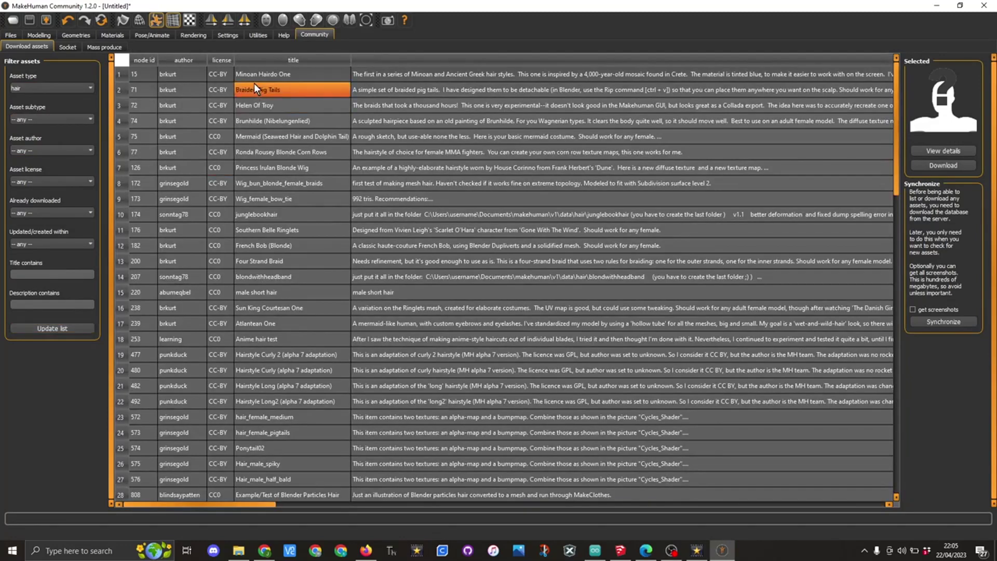
scroll(330, 204, "down", 2)
scroll(229, 95, "up", 1)
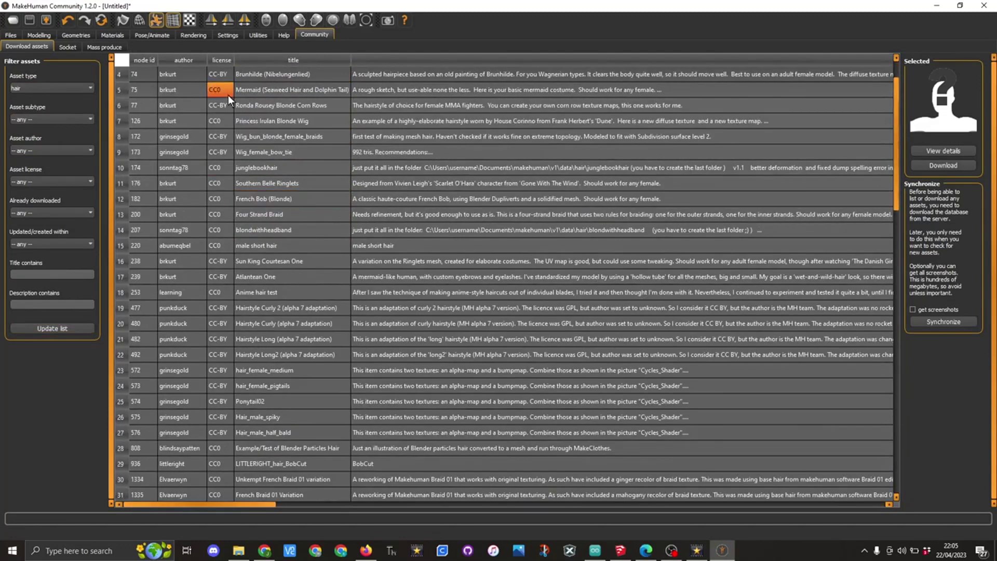
left_click(252, 104)
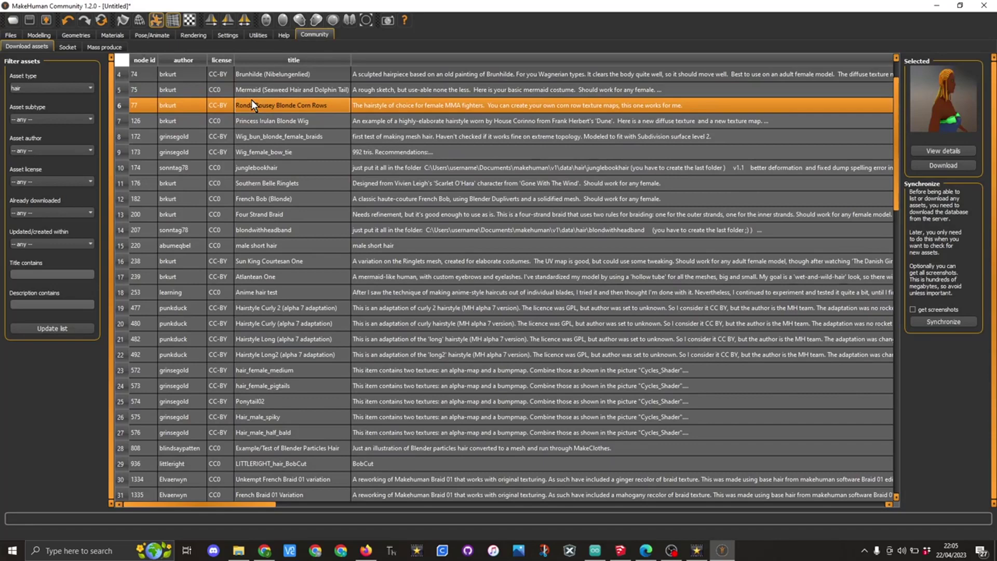
- Return to the Export page set for Stereolithography (stl) in decimeter units with feet on ground
left_click(66, 47)
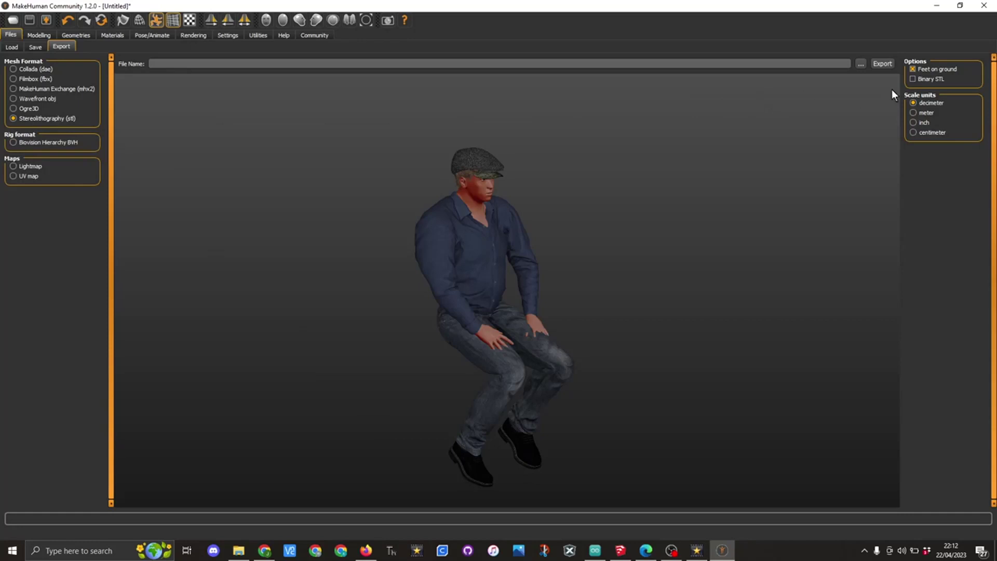
- Save the STL export as 'man sitting possed' in the start stls folder
left_click(861, 64)
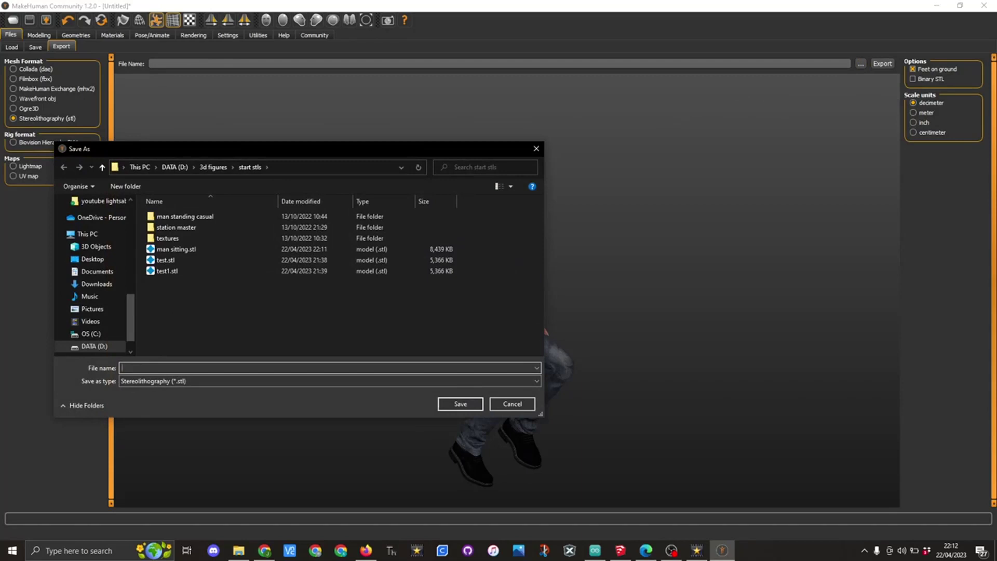
type("man")
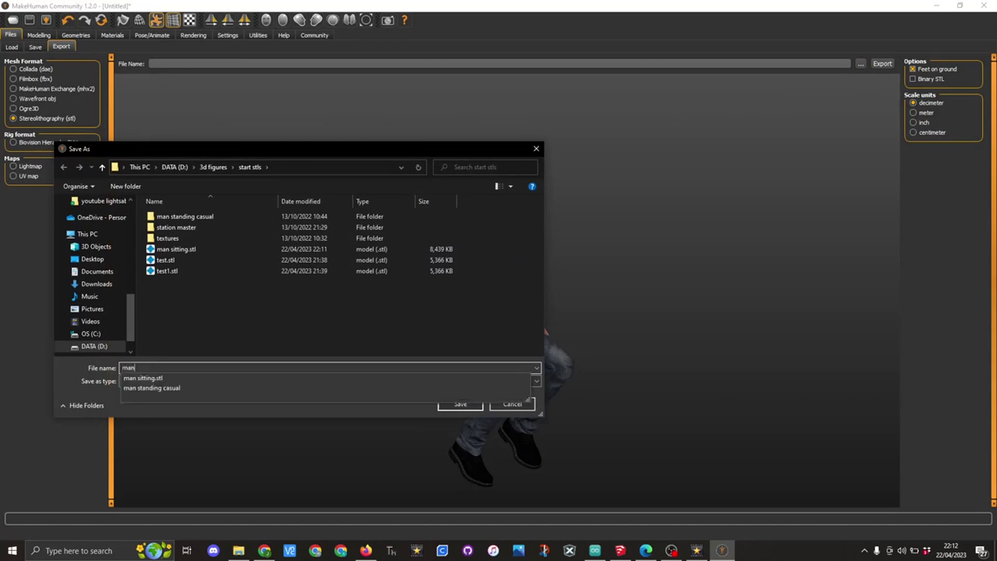
type(" sitting ")
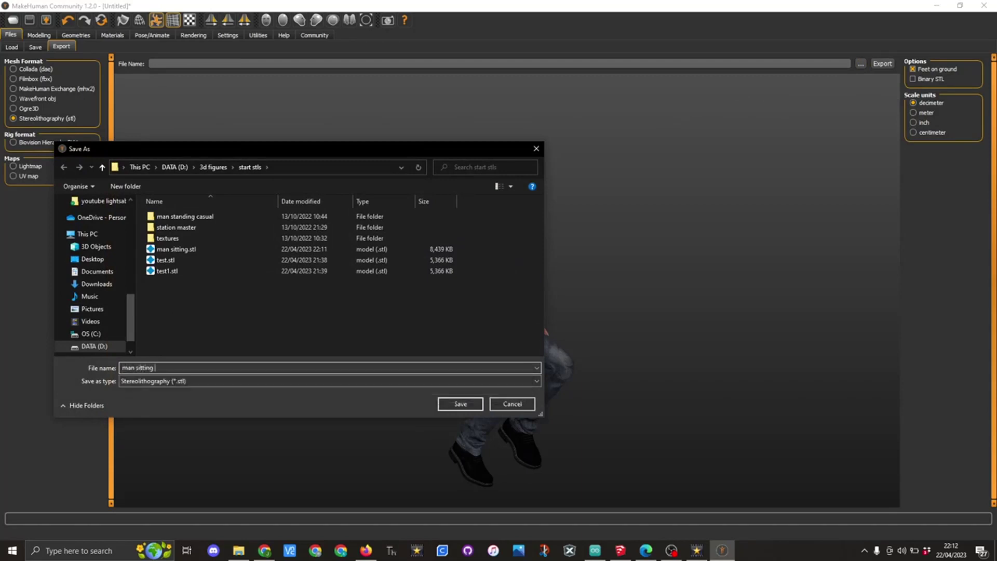
type("possed")
left_click(461, 404)
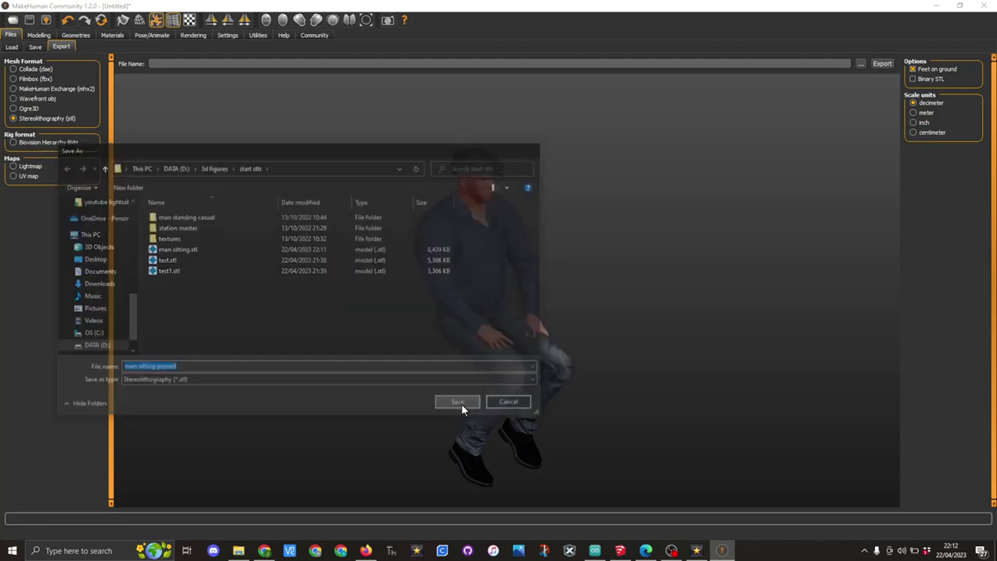